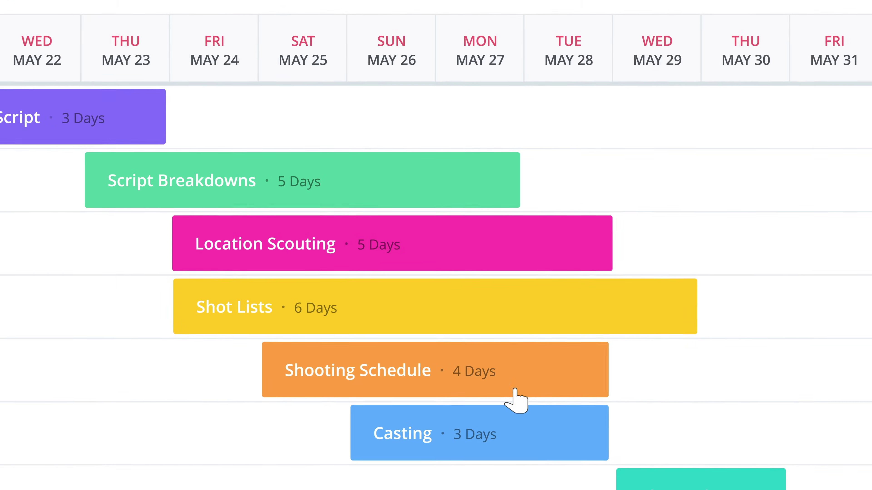
Step: Shorten Shooting Schedule to 3 days and move the Casting bar one day later
{"action": "left_click_drag", "start_coordinate": [608, 389], "coordinate": [547, 389]}
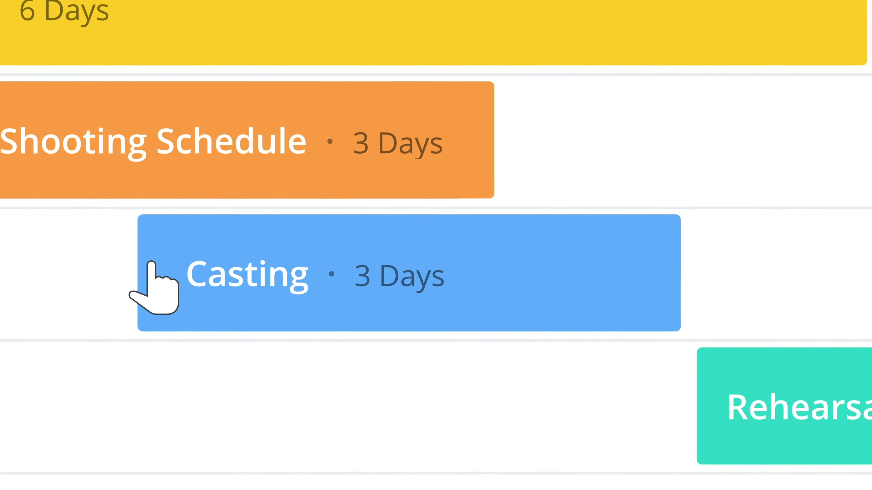
{"action": "left_click_drag", "start_coordinate": [365, 432], "coordinate": [441, 434]}
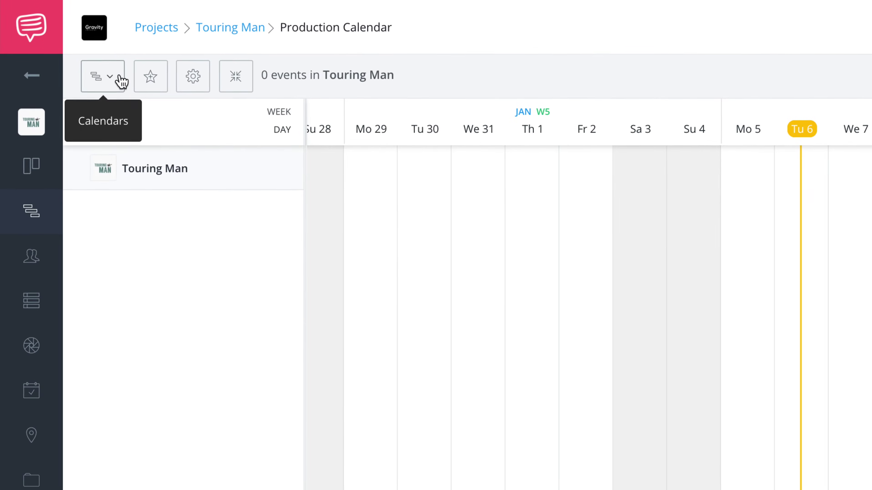
Step: Start a new calendar named 'Short Film' and continue to template selection
{"action": "left_click", "coordinate": [61, 41]}
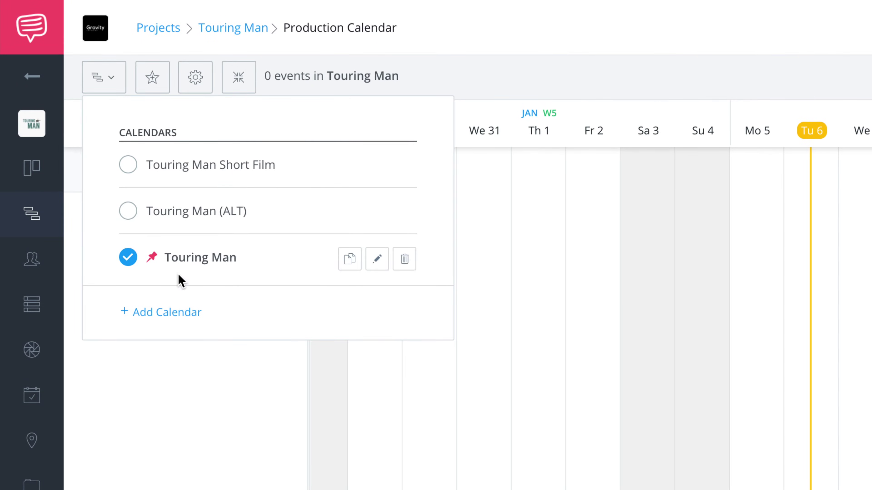
{"action": "left_click", "coordinate": [168, 313]}
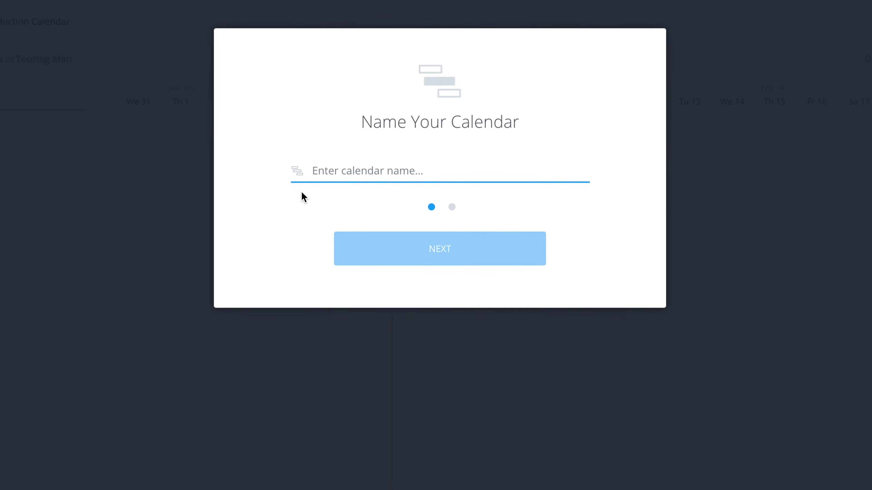
{"action": "type", "text": "Short Film"}
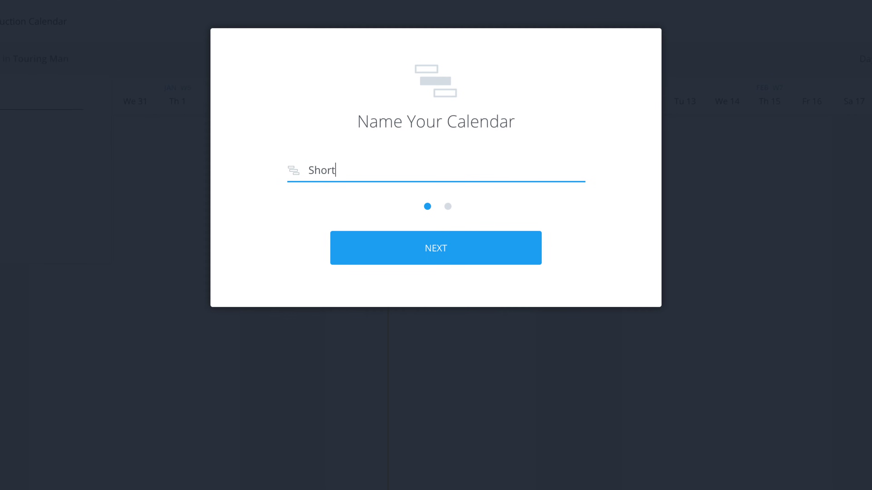
{"action": "left_click", "coordinate": [469, 245]}
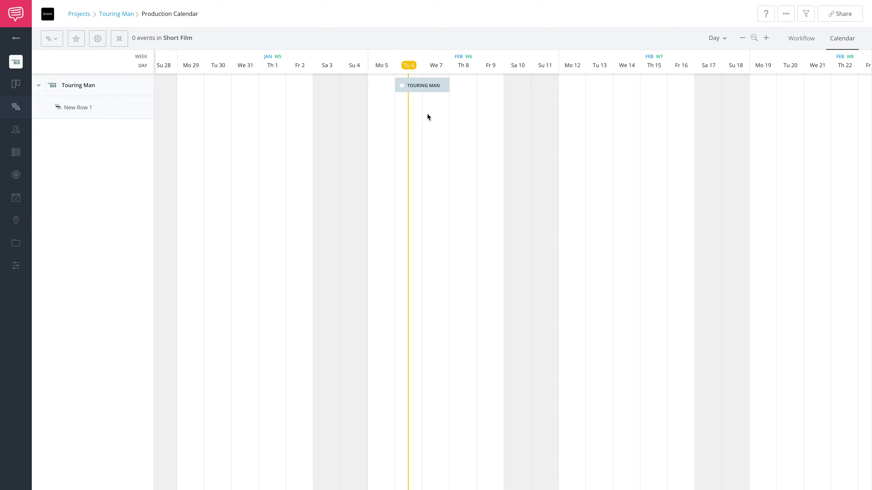
Step: Create a Hire director event in New Row 1 running Feb 7 to Feb 12, 2018
{"action": "left_click", "coordinate": [427, 115]}
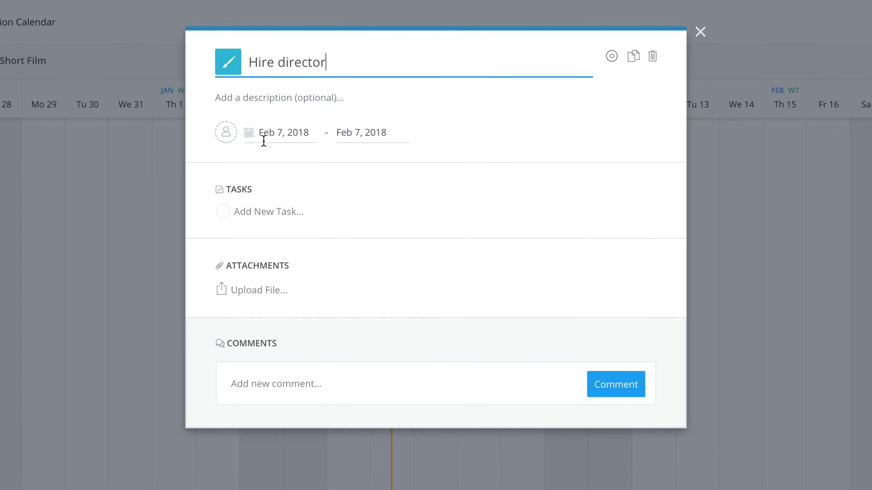
{"action": "left_click", "coordinate": [288, 134]}
{"action": "left_click", "coordinate": [360, 138]}
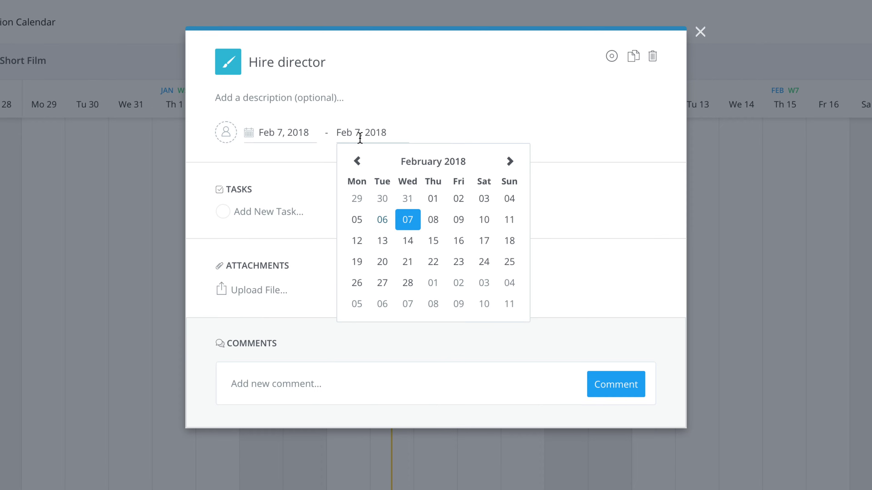
{"action": "left_click", "coordinate": [483, 222]}
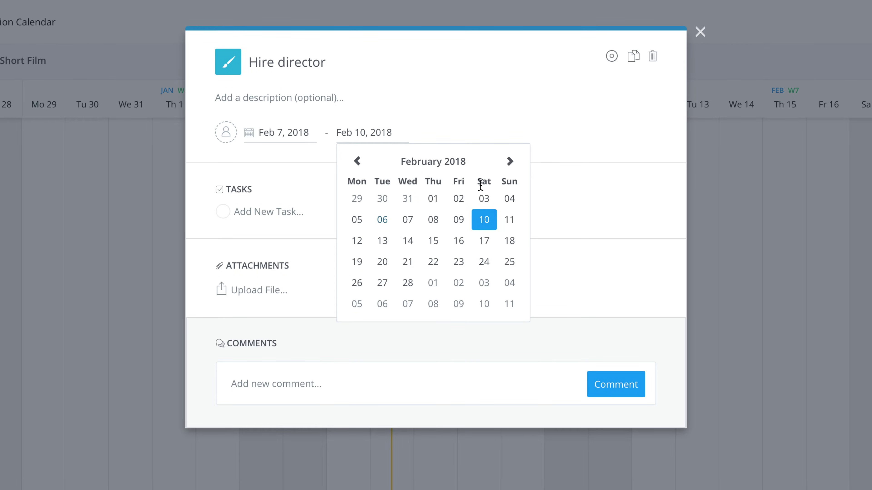
{"action": "left_click", "coordinate": [357, 242]}
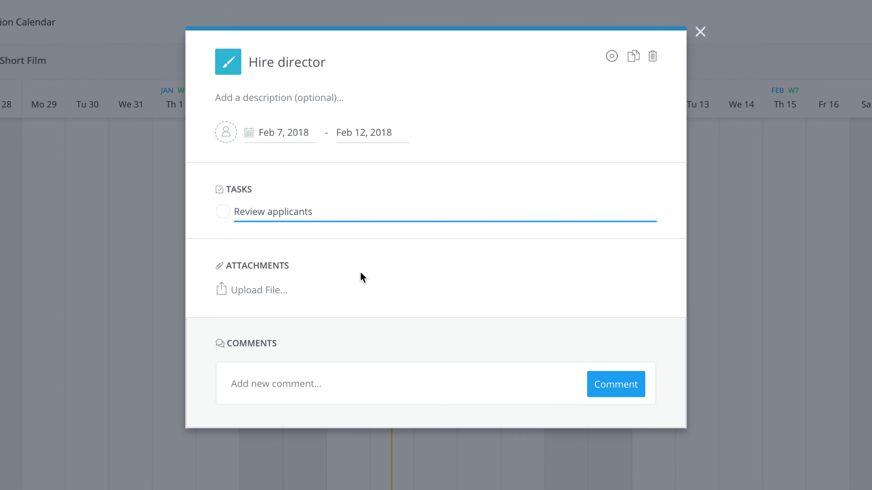
Step: Commit 'Review applicants' as a task on the Hire director event
{"action": "key", "text": "Return"}
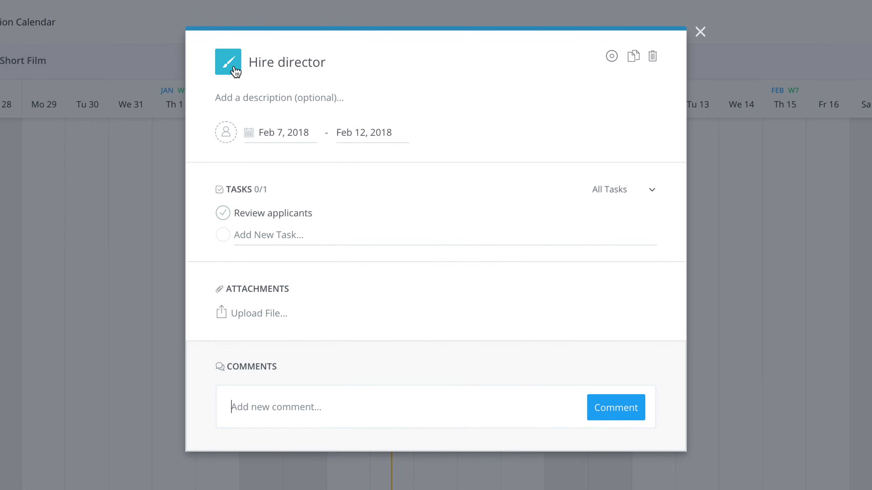
Step: Set the Hire director event colour to red, replacing a first magenta pick
{"action": "left_click", "coordinate": [233, 68]}
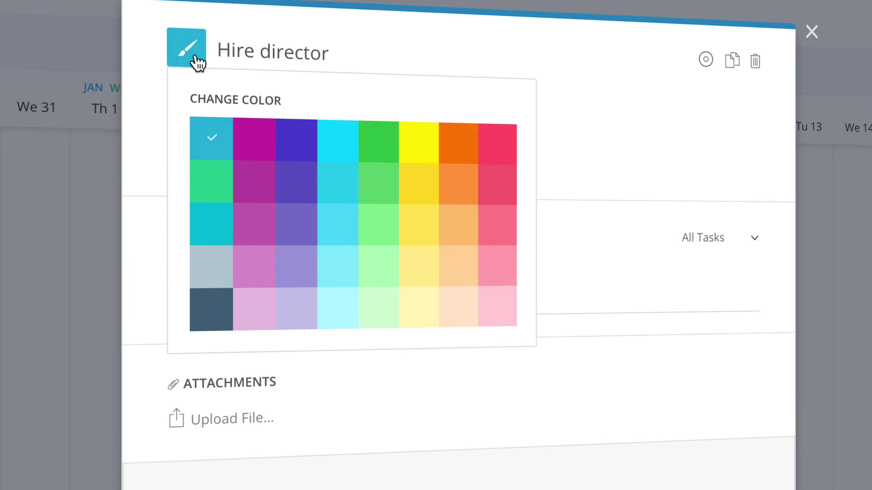
{"action": "left_click", "coordinate": [255, 155]}
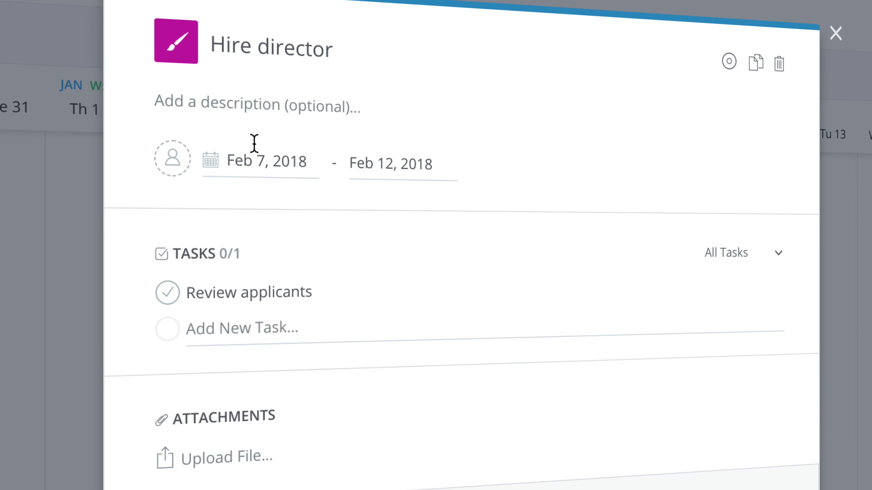
{"action": "left_click", "coordinate": [178, 43]}
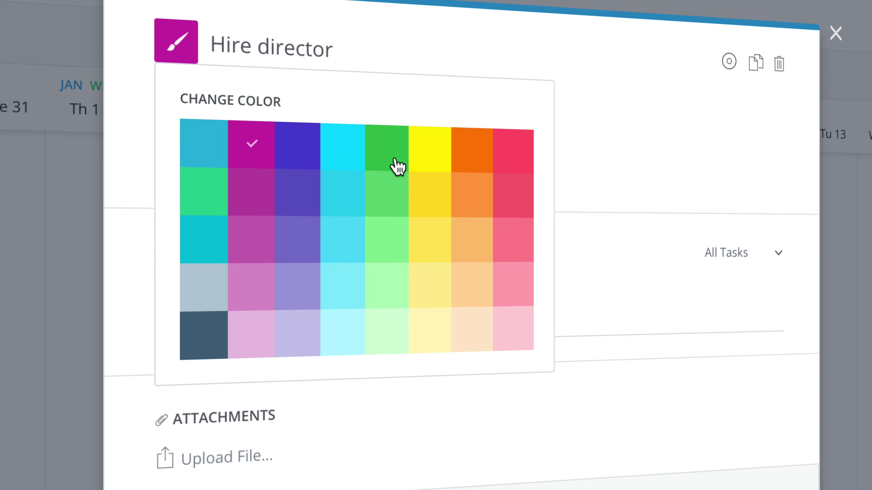
{"action": "left_click", "coordinate": [514, 158]}
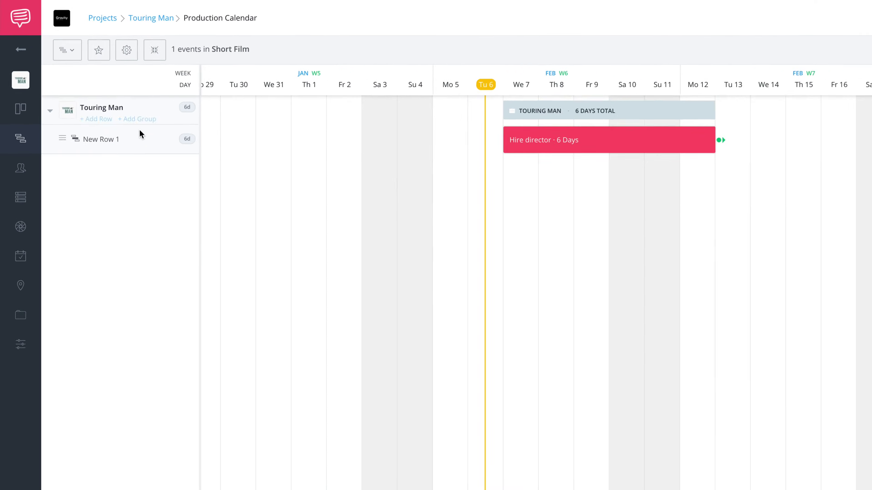
Step: Create New Event 2 spanning We 14 to Fr 16 and open its details
{"action": "mouse_move", "coordinate": [107, 102]}
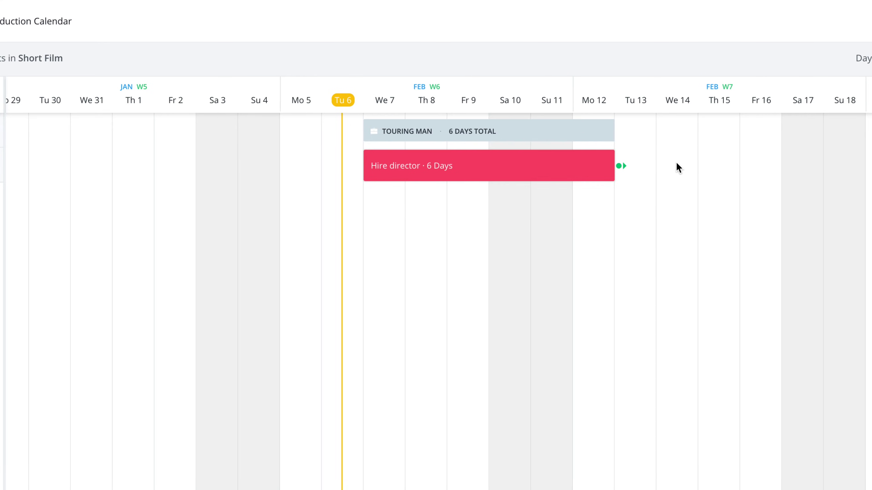
{"action": "left_click", "coordinate": [667, 166]}
{"action": "left_click_drag", "start_coordinate": [696, 166], "coordinate": [783, 165]}
{"action": "left_click", "coordinate": [716, 170]}
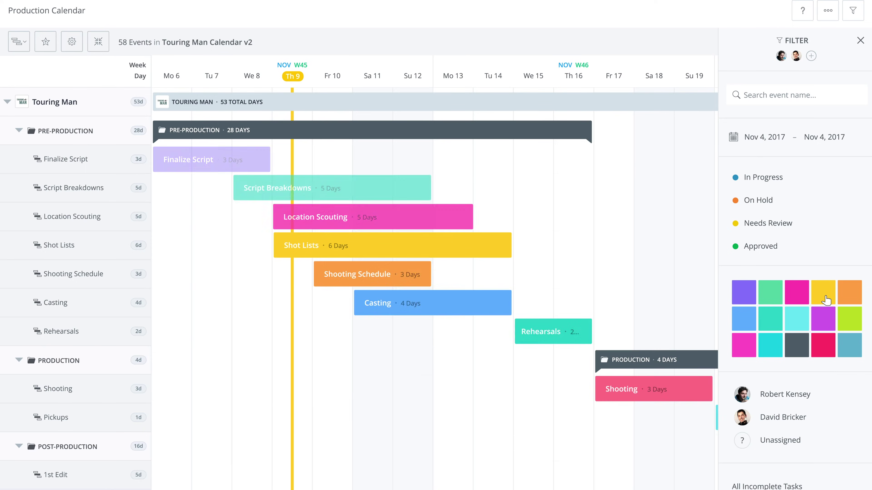
Step: Filter the sample calendar by colour, trying yellow and then teal events
{"action": "left_click", "coordinate": [825, 299]}
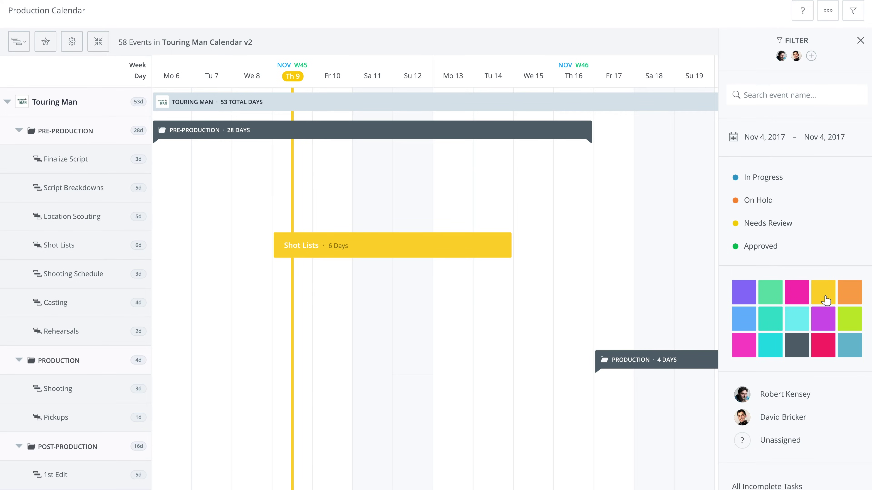
{"action": "left_click", "coordinate": [771, 323]}
{"action": "left_click", "coordinate": [769, 178]}
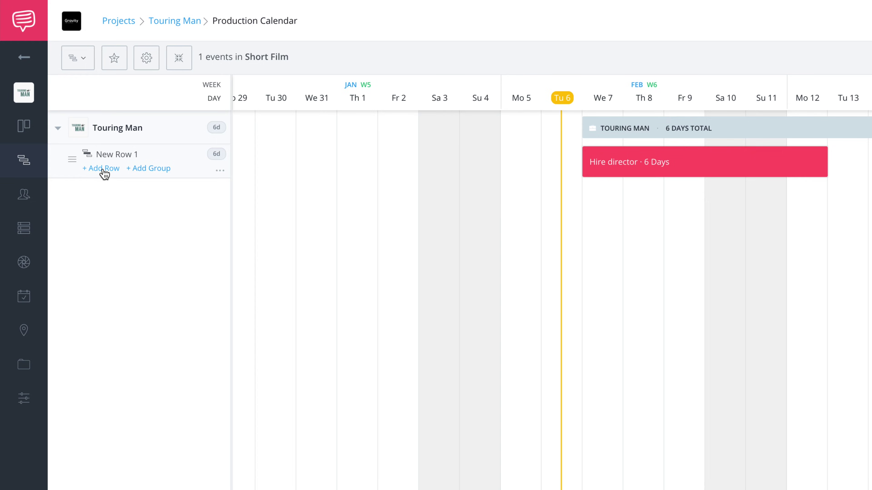
Step: Add a bright yellow row named 'Casting' beneath New Row 1
{"action": "left_click", "coordinate": [104, 175]}
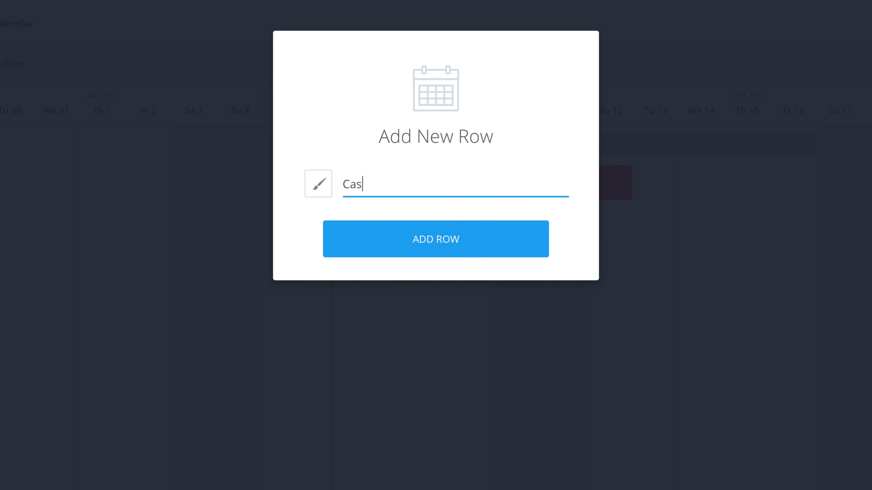
{"action": "left_click", "coordinate": [318, 188]}
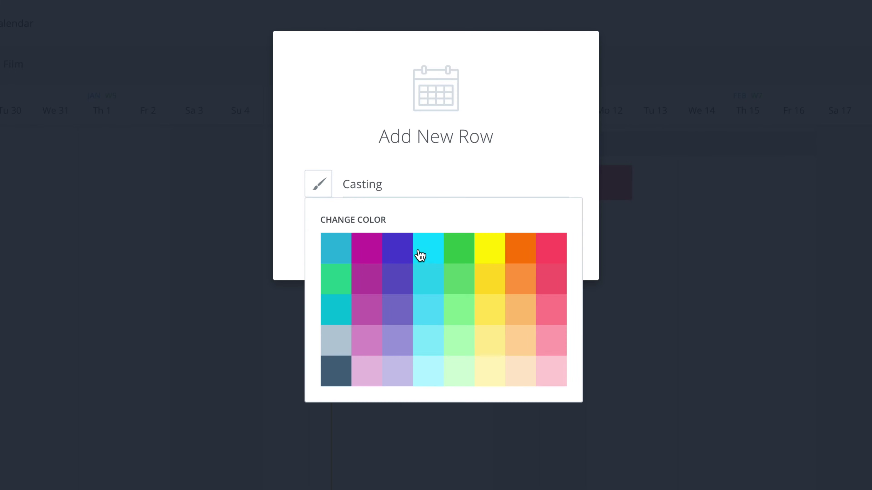
{"action": "left_click", "coordinate": [485, 259]}
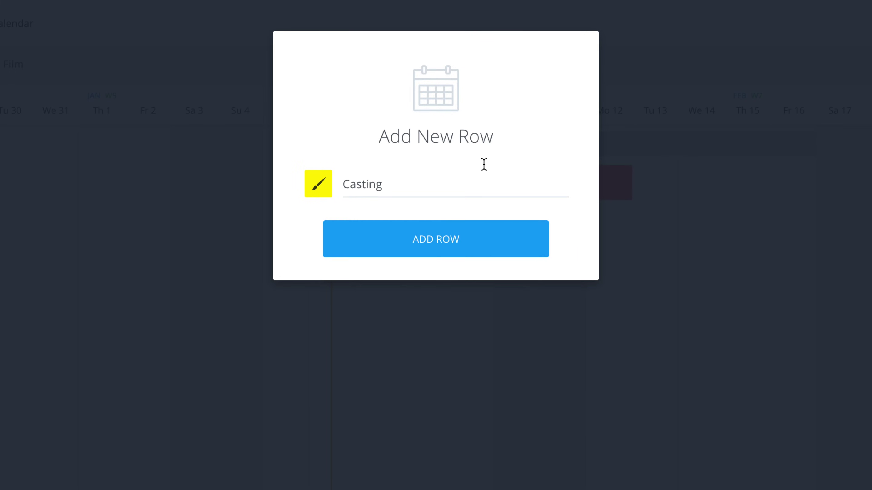
{"action": "left_click", "coordinate": [487, 238]}
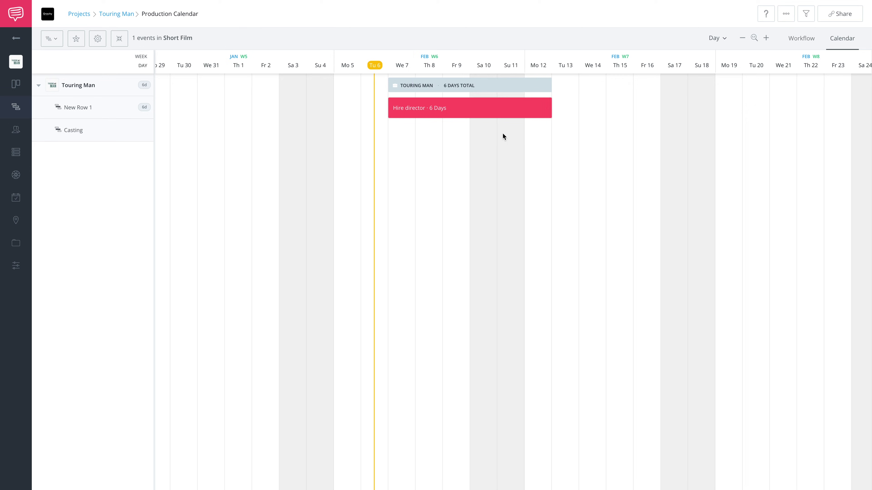
Step: Create the auditions event in the Casting row, extending it to Friday the 16th
{"action": "left_click_drag", "start_coordinate": [552, 132], "coordinate": [632, 131]}
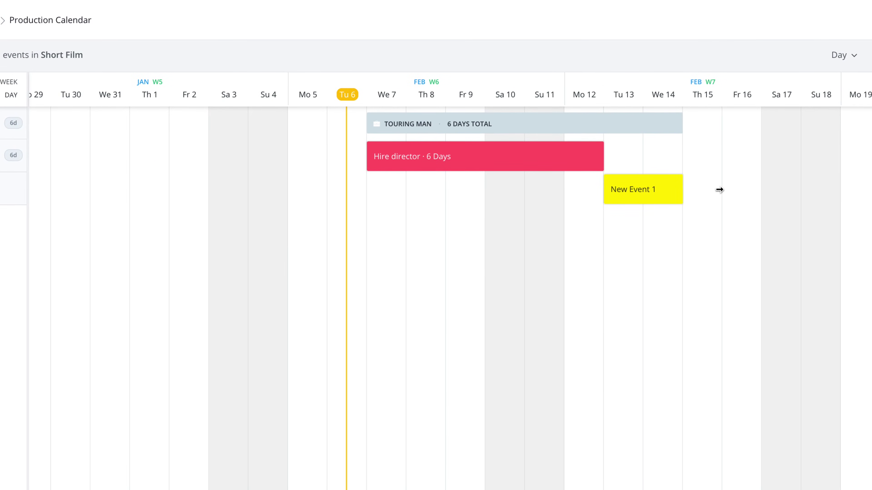
{"action": "left_click_drag", "start_coordinate": [720, 190], "coordinate": [766, 190]}
{"action": "left_click", "coordinate": [687, 189]}
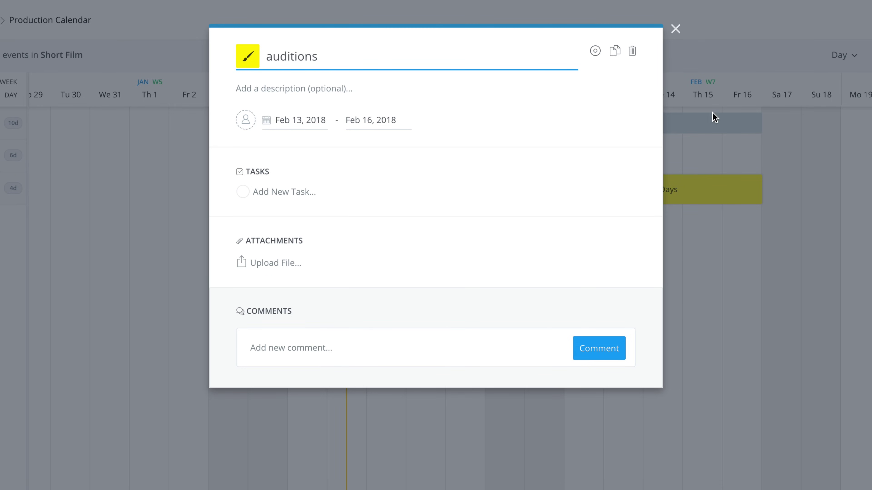
{"action": "left_click", "coordinate": [747, 61]}
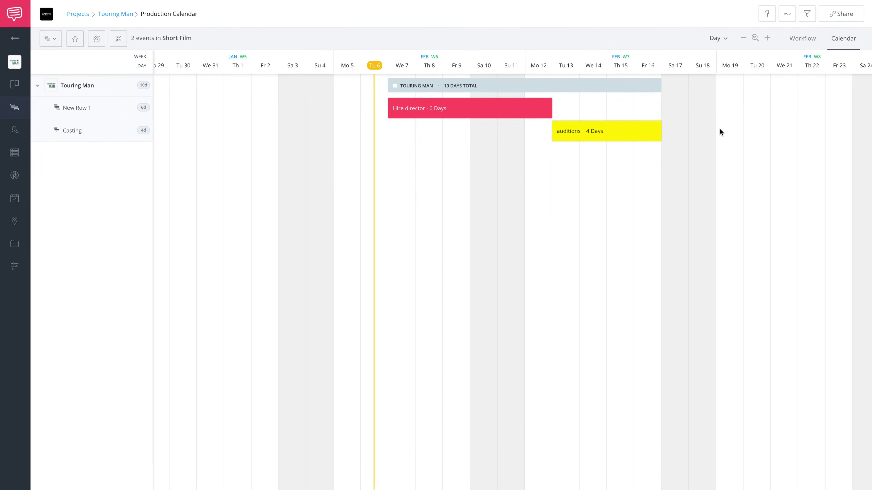
Step: Add the Call backs event spanning Feb 19 to 22, replacing its default name
{"action": "left_click", "coordinate": [847, 188]}
{"action": "left_click_drag", "start_coordinate": [718, 130], "coordinate": [837, 134]}
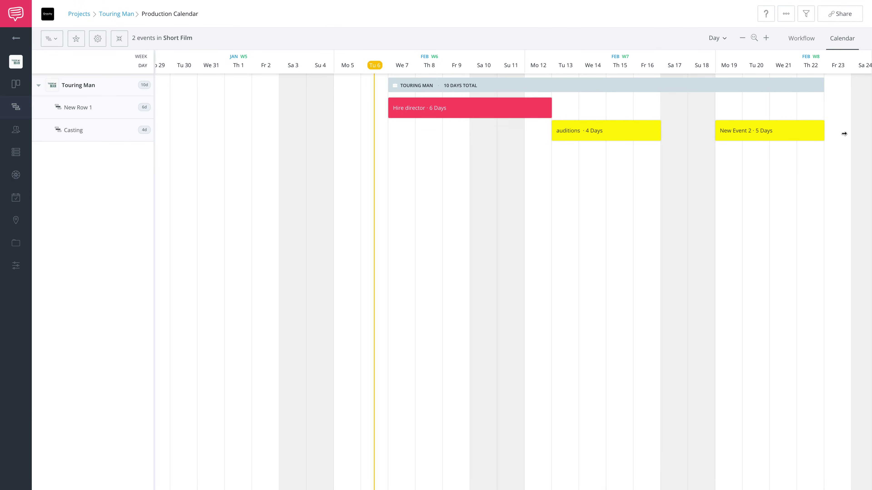
{"action": "left_click", "coordinate": [769, 131]}
{"action": "triple_click", "coordinate": [387, 40]}
{"action": "key", "text": "BackSpace"}
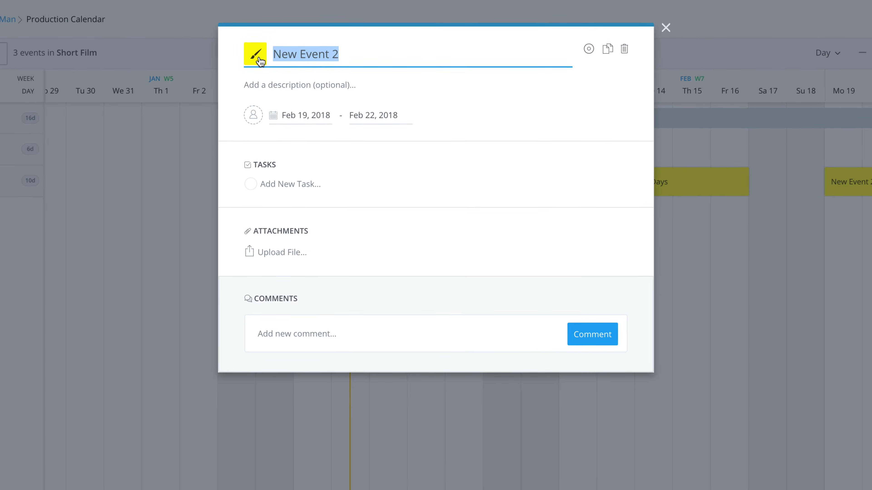
{"action": "left_click", "coordinate": [732, 63]}
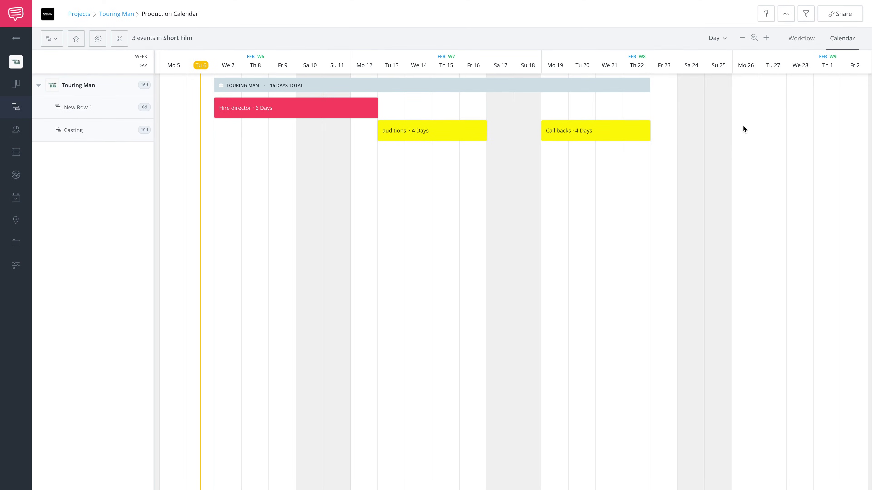
Step: Add a rehearsals event starting Monday the 26th in the Casting row
{"action": "left_click_drag", "start_coordinate": [739, 129], "coordinate": [846, 129]}
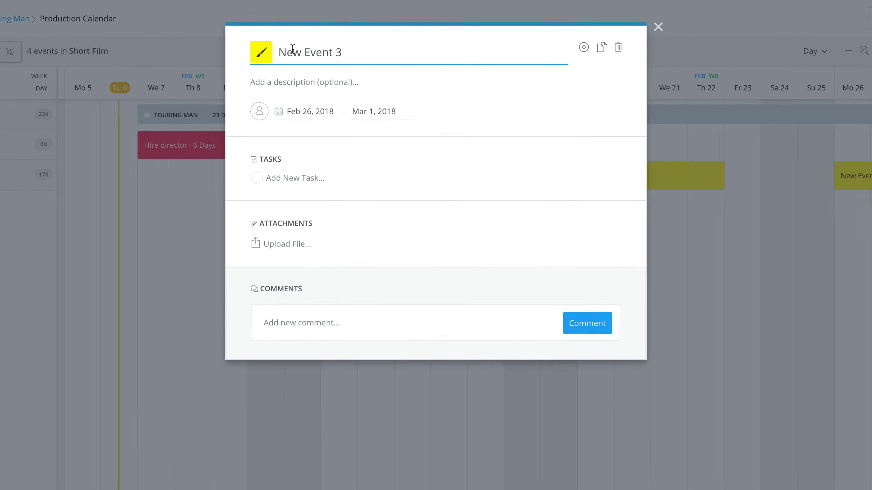
{"action": "triple_click", "coordinate": [284, 52]}
{"action": "type", "text": "rehea"}
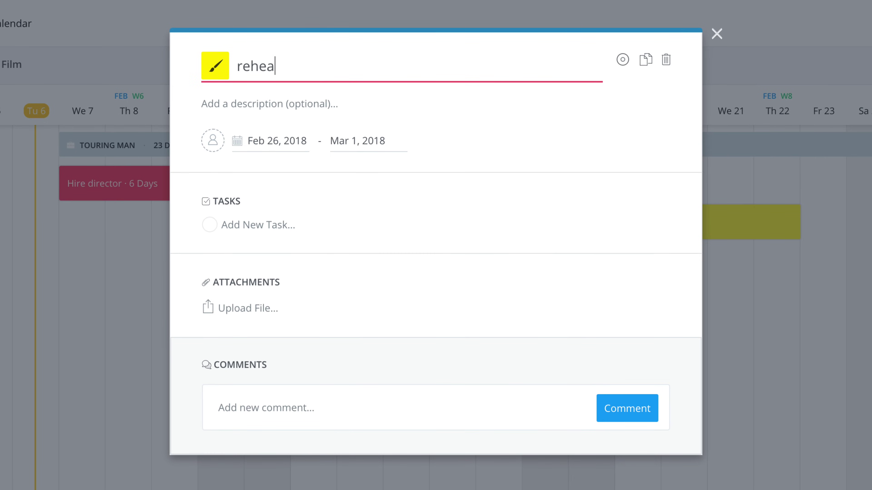
{"action": "left_click", "coordinate": [850, 72]}
{"action": "mouse_move", "coordinate": [169, 218]}
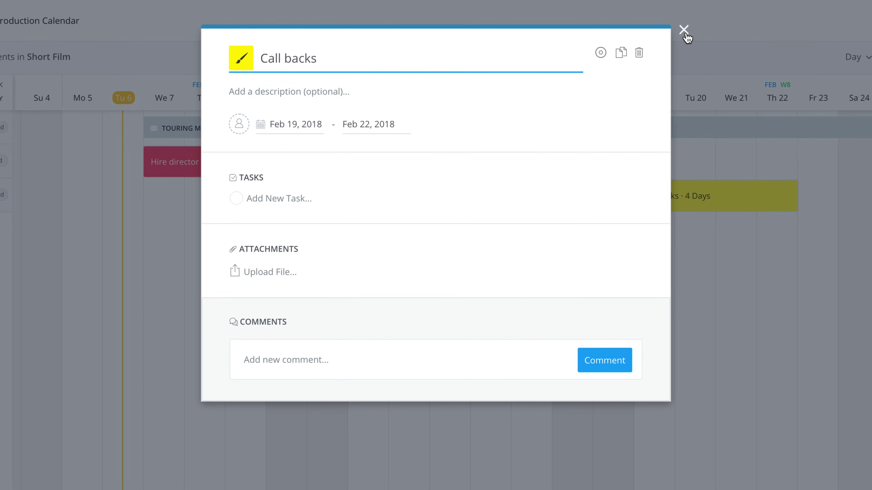
Step: Reopen the Call backs event and assign a teammate from the Assign Teammates list
{"action": "left_click", "coordinate": [683, 31]}
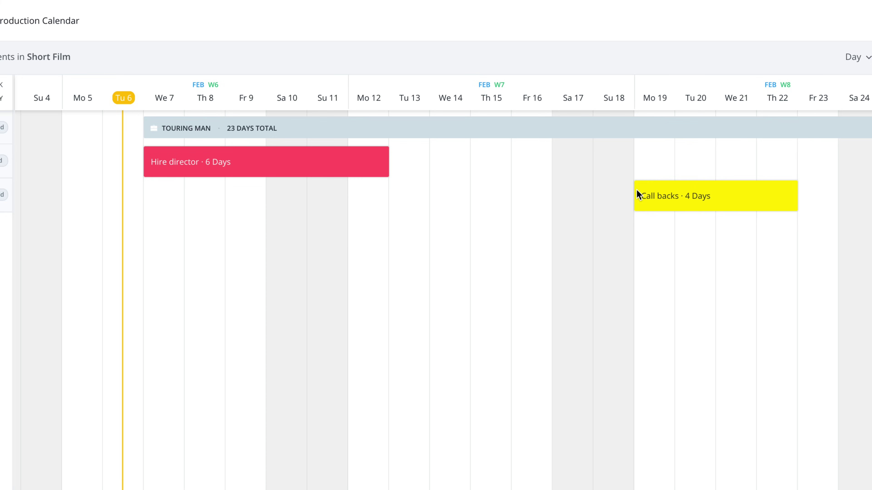
{"action": "left_click", "coordinate": [659, 196]}
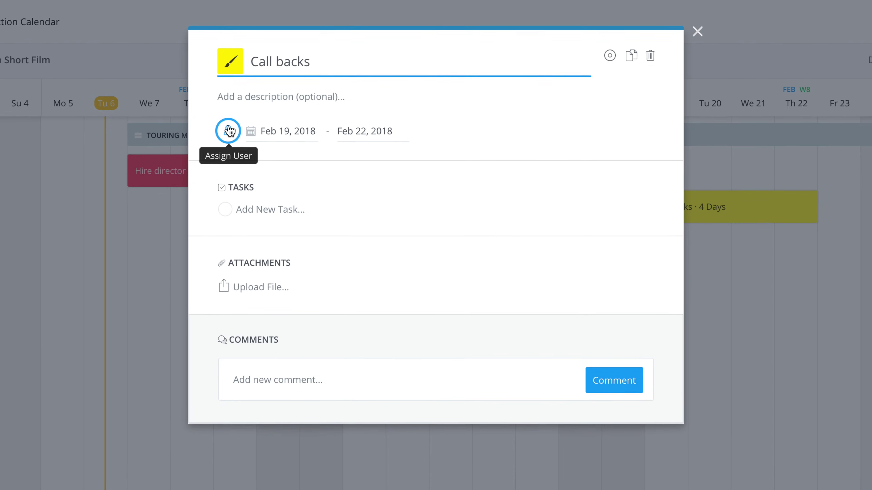
{"action": "left_click", "coordinate": [226, 132]}
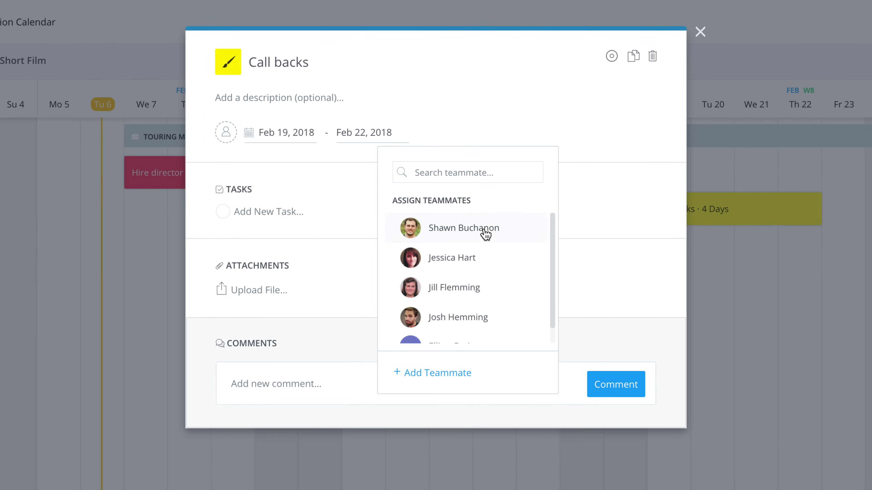
{"action": "scroll", "coordinate": [457, 234], "scroll_direction": "down", "scroll_amount": 1}
{"action": "scroll", "coordinate": [475, 322], "scroll_direction": "up", "scroll_amount": 1}
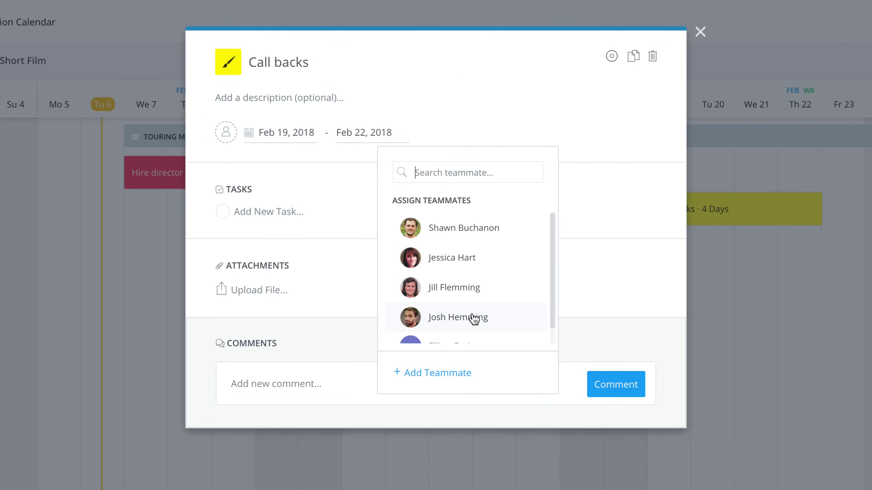
{"action": "left_click", "coordinate": [467, 299]}
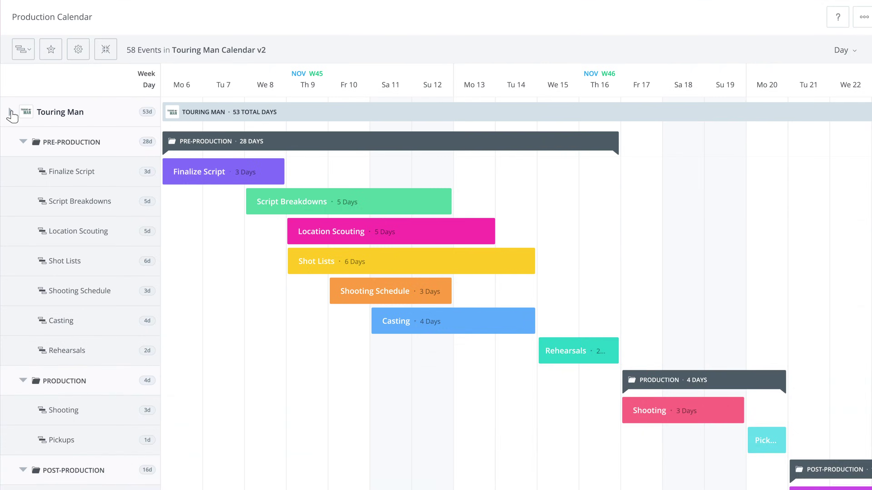
Step: Collapse the Touring Man project in the left row list to show the other projects
{"action": "left_click", "coordinate": [12, 111]}
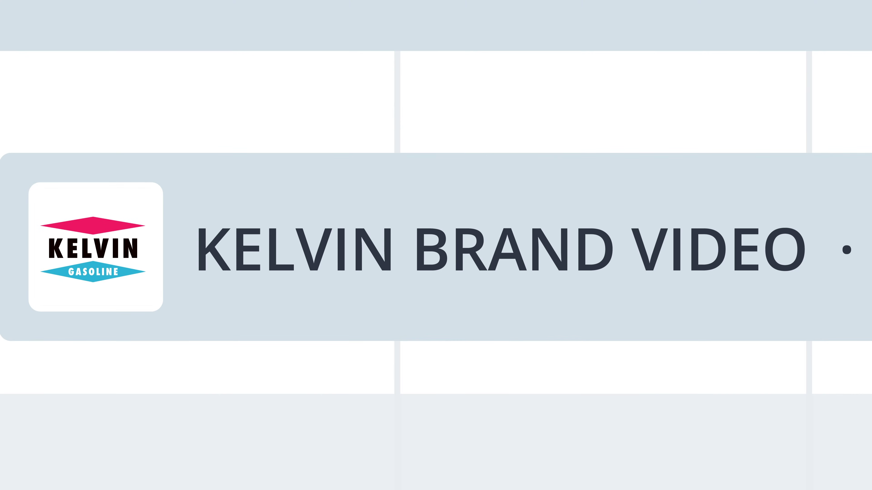